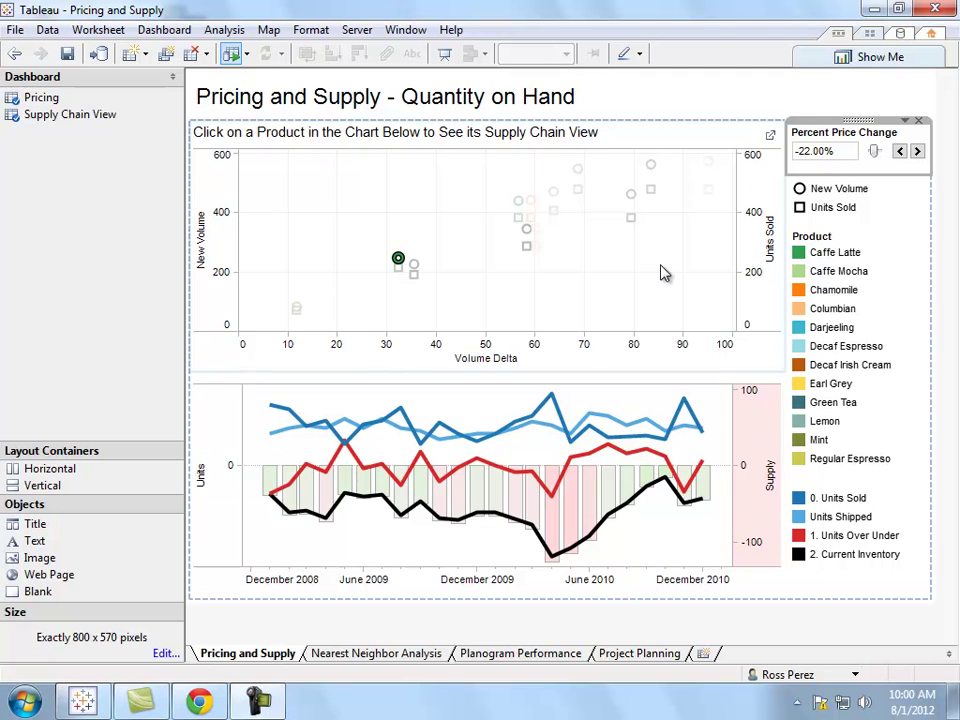
# Lower the Percent Price Change to -28.00%.
pyautogui.click(899, 151)
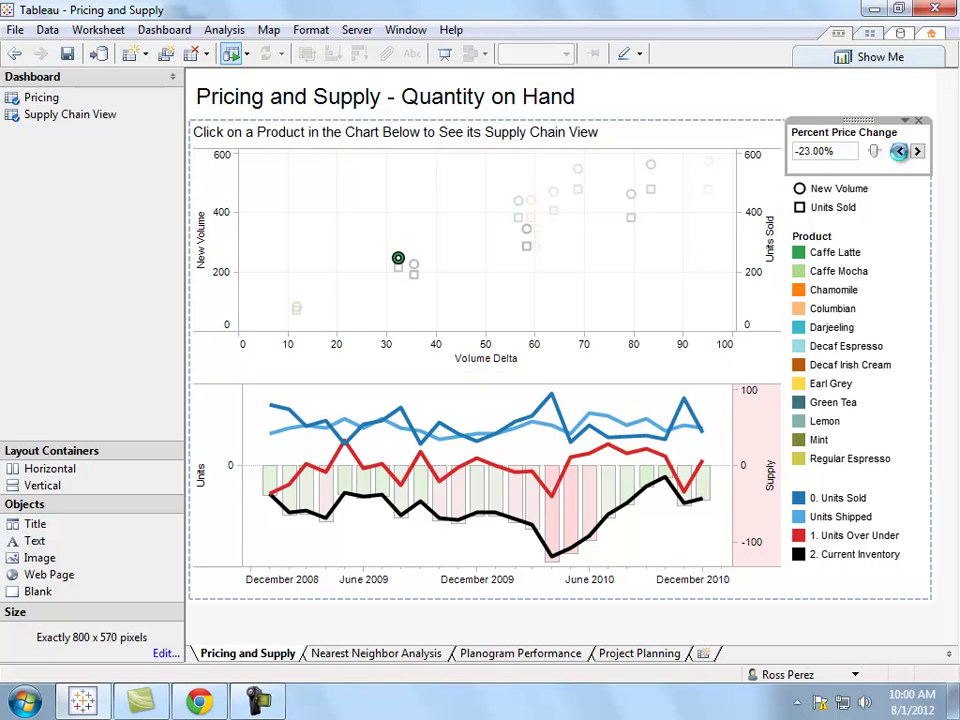
pyautogui.click(899, 151)
pyautogui.click(900, 152)
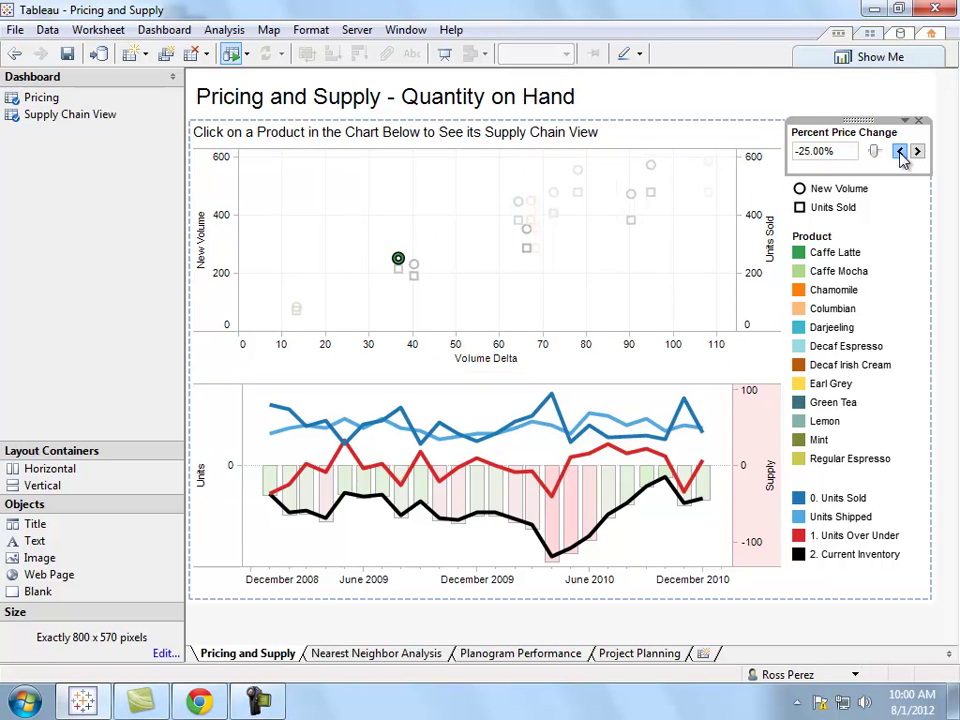
pyautogui.click(899, 151)
pyautogui.click(899, 151)
pyautogui.click(899, 151)
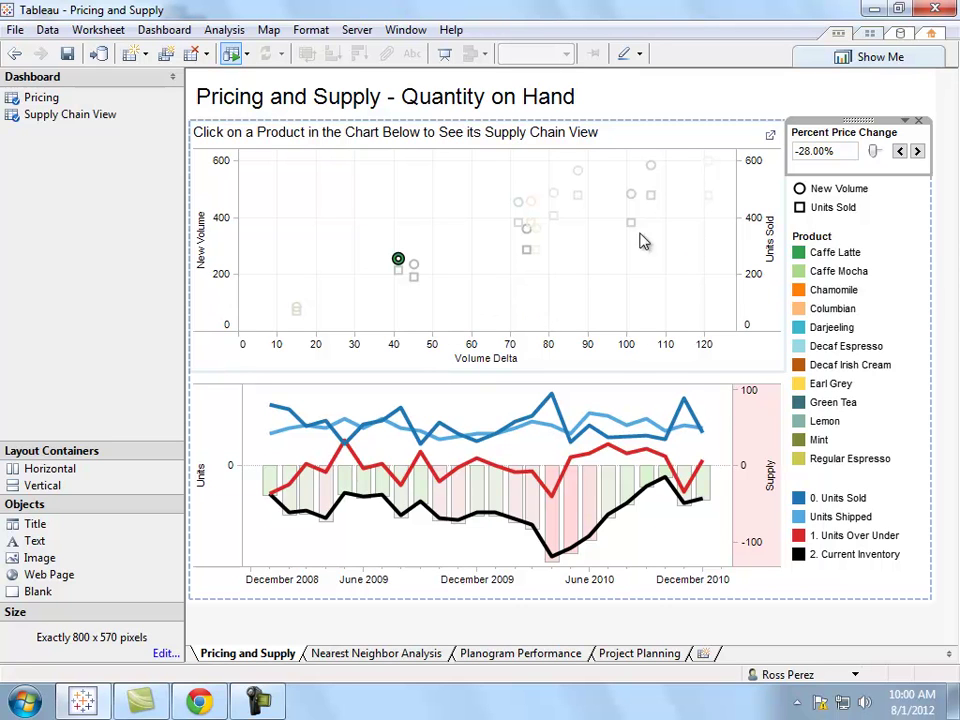
# Select Lemon in the Pricing scatter plot to show its Supply Chain View.
pyautogui.click(653, 200)
pyautogui.click(651, 197)
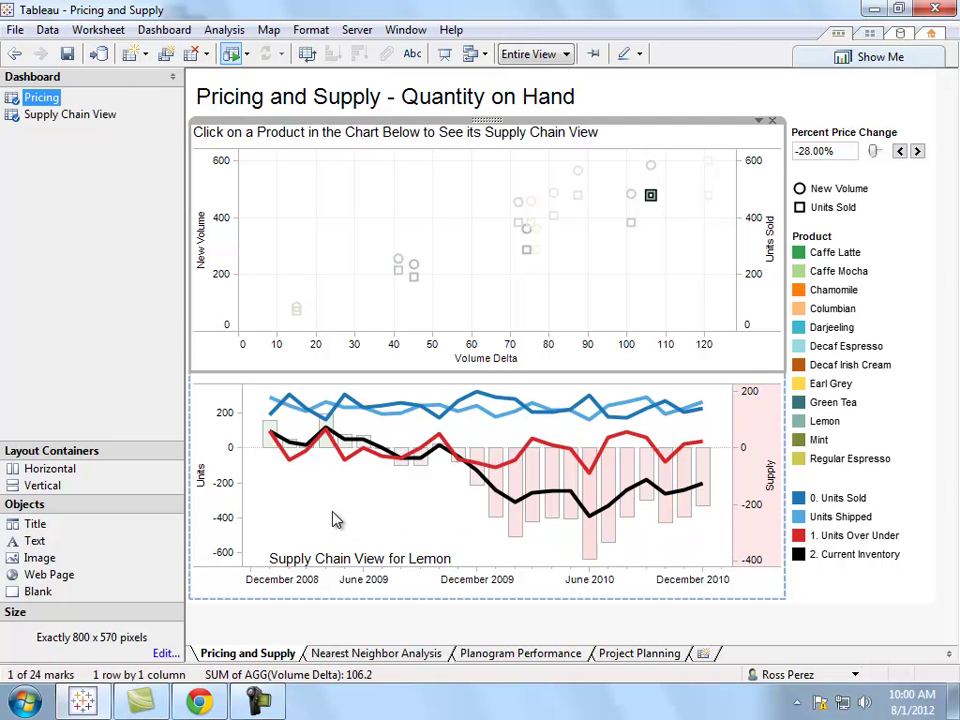
pyautogui.moveTo(295, 444)
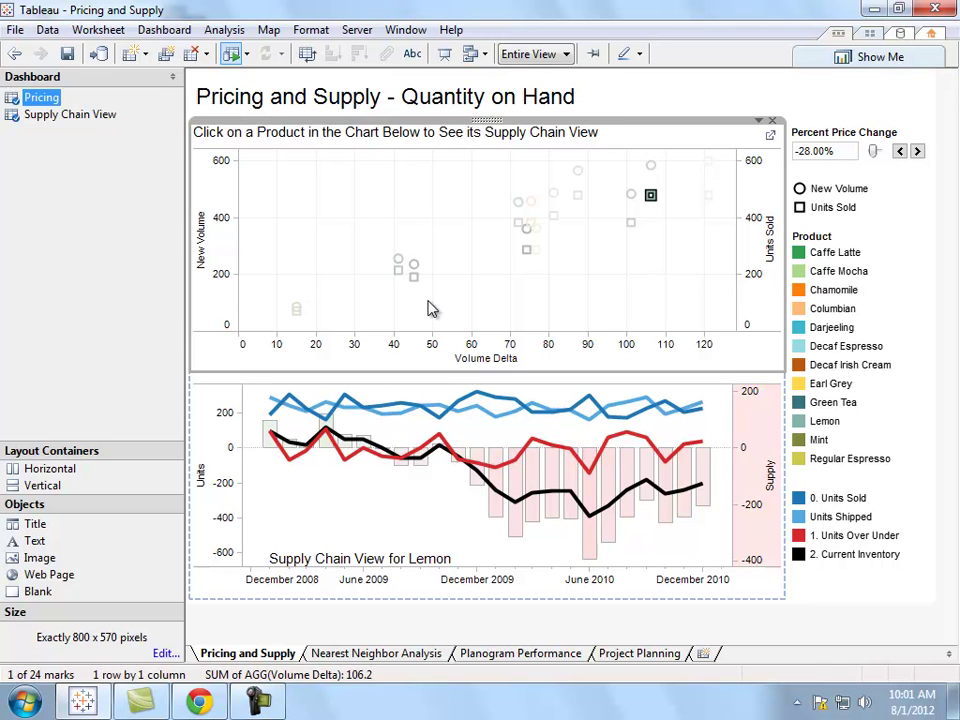
# Start publishing the workbook from the Server menu and log on to Tableau Server.
pyautogui.click(357, 29)
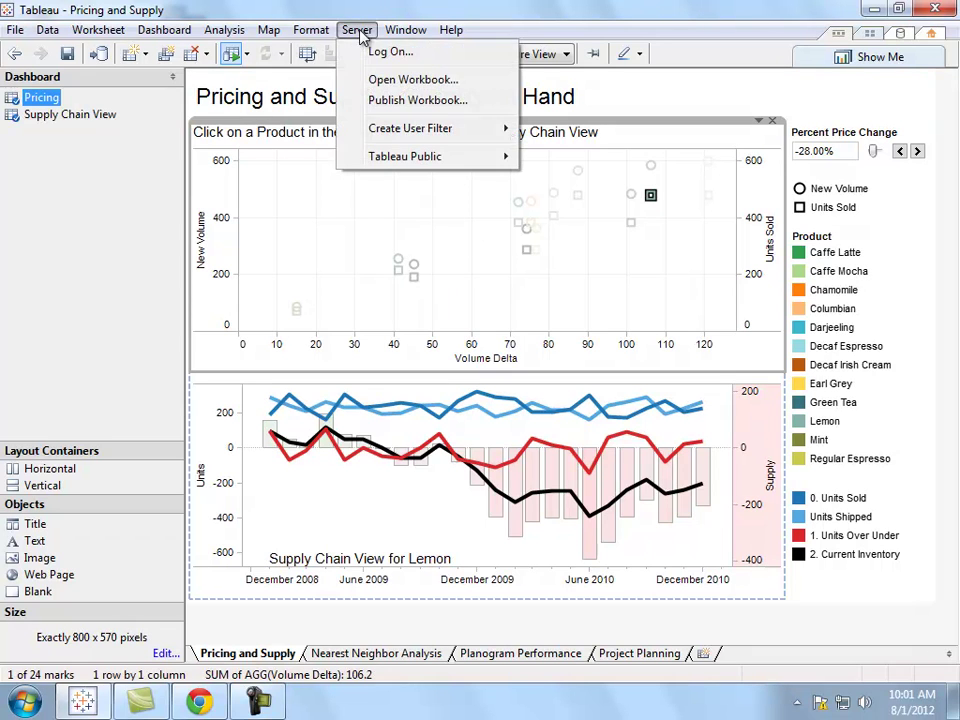
pyautogui.click(380, 104)
pyautogui.write('••••••')
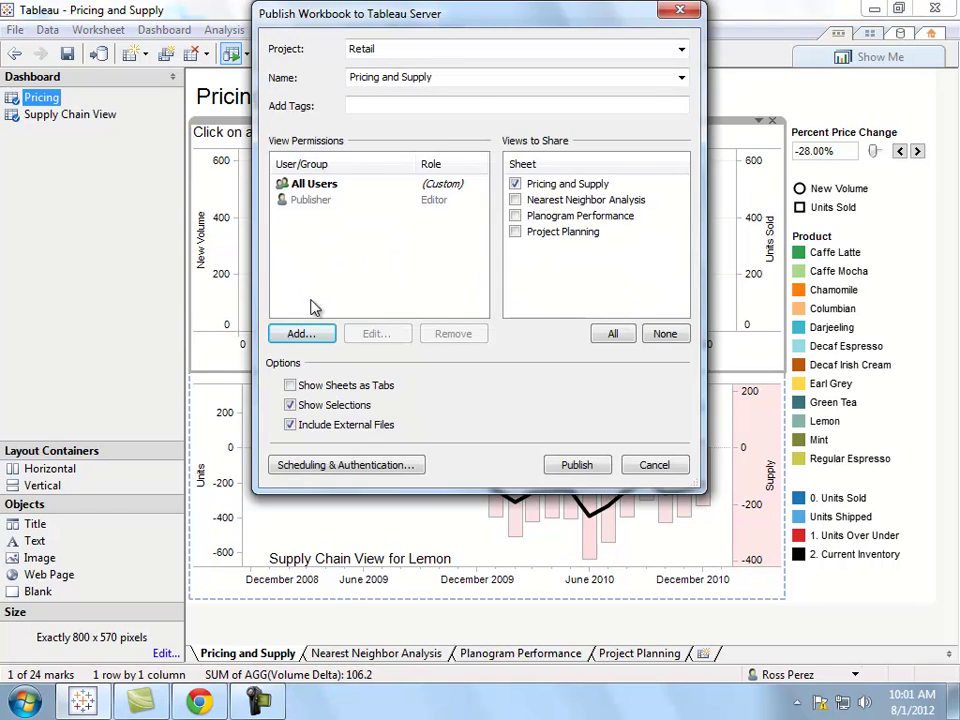
# Check the demousers group in the permissions window, cancel it, then publish to Retail as Pricing and Supply.
pyautogui.click(314, 333)
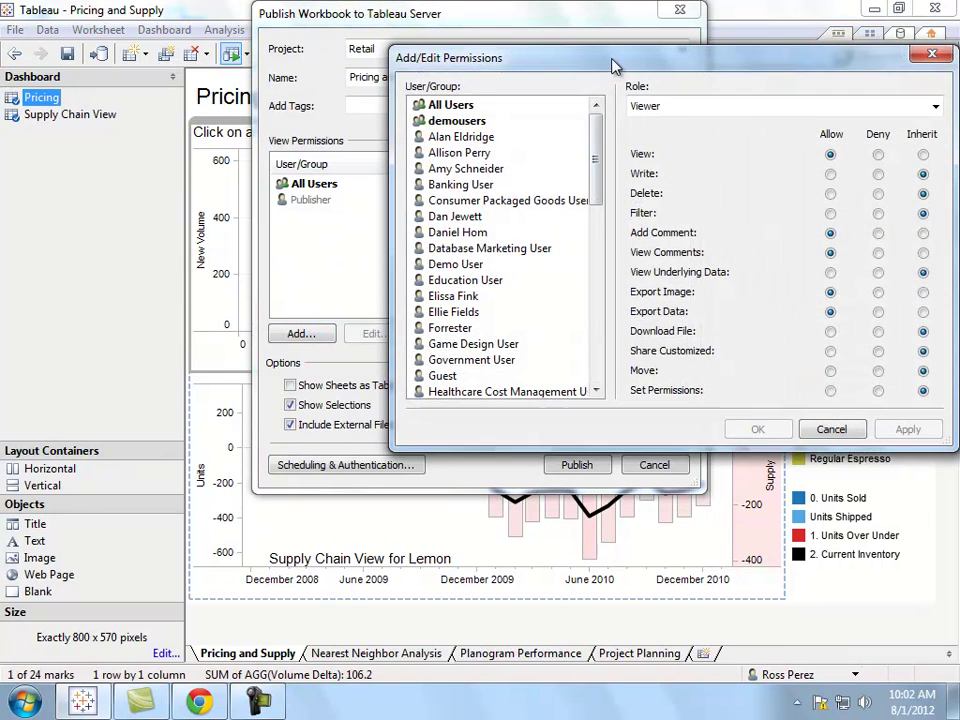
pyautogui.moveTo(614, 66); pyautogui.dragTo(437, 191)
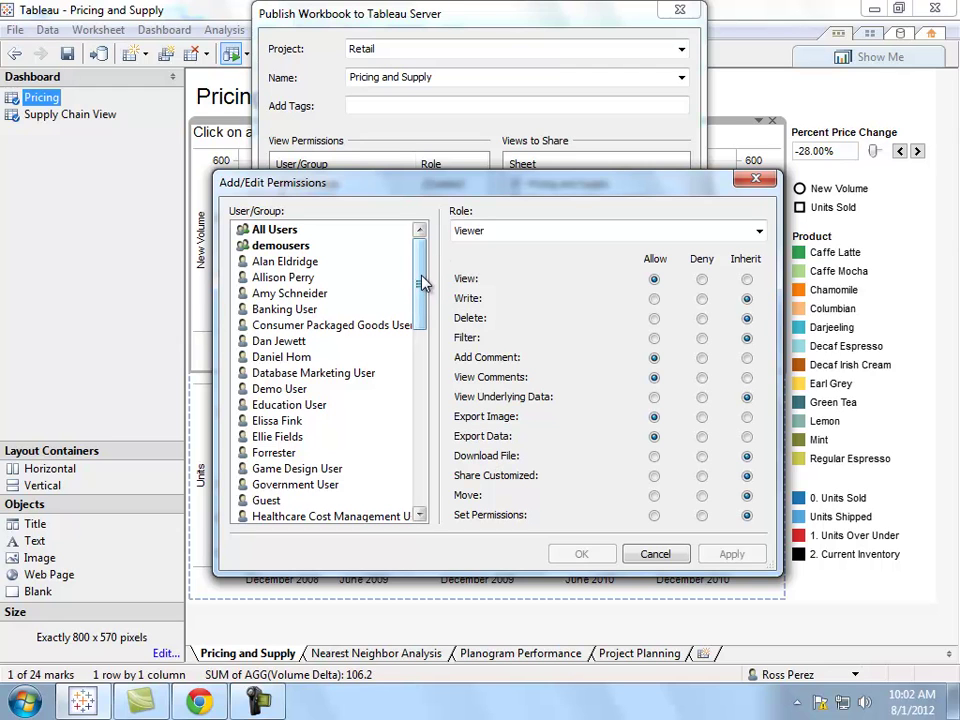
pyautogui.click(268, 245)
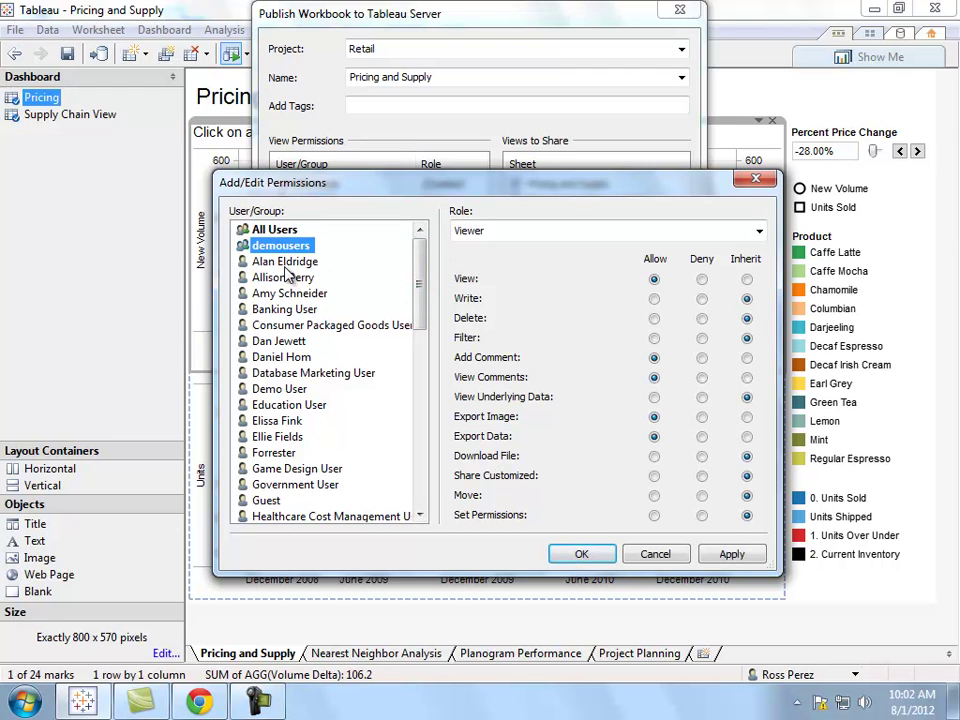
pyautogui.click(655, 554)
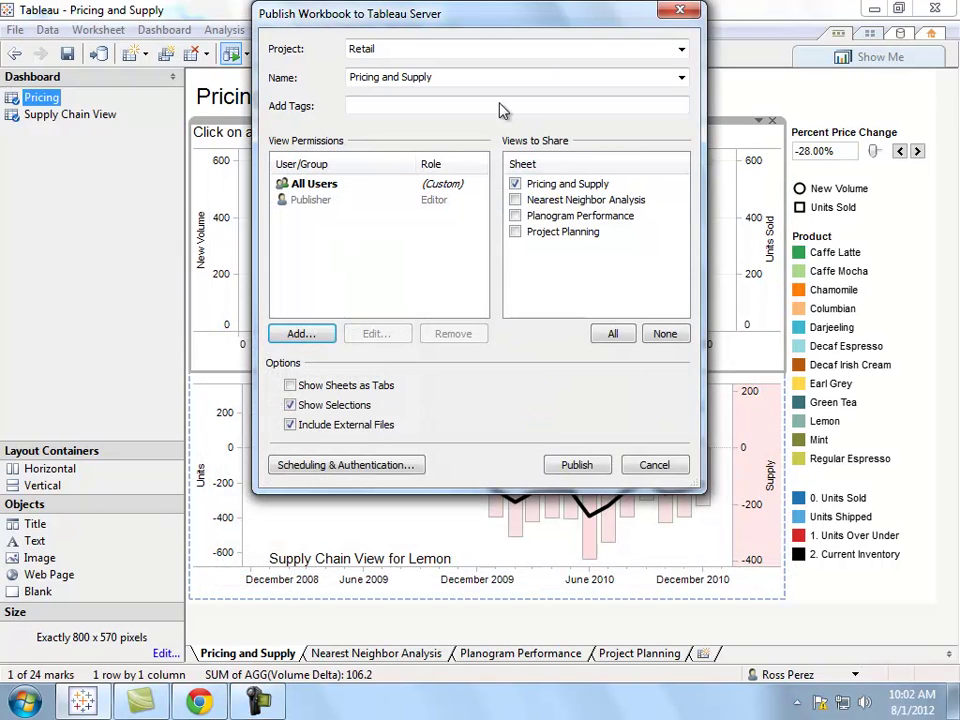
pyautogui.moveTo(471, 21); pyautogui.dragTo(504, 146)
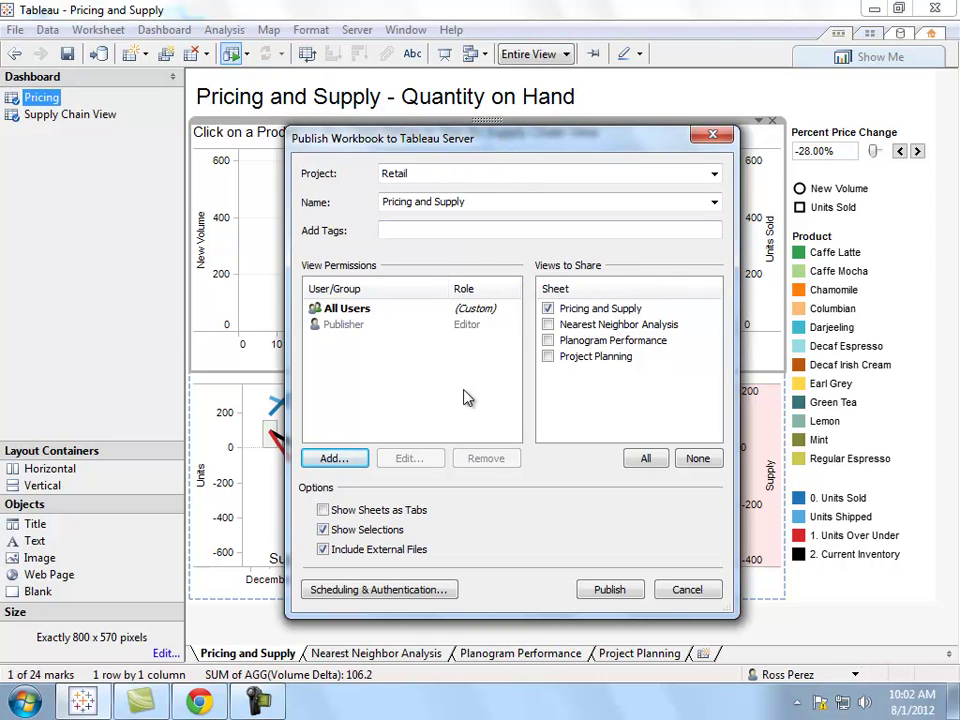
pyautogui.click(610, 590)
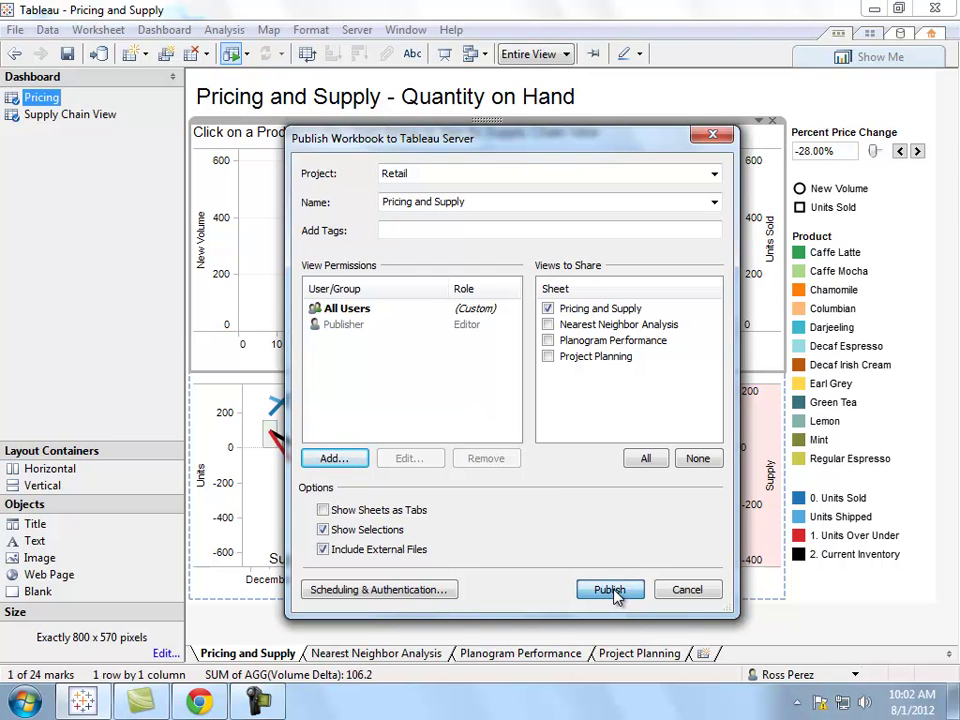
# Confirm overwriting the existing Pricing and Supply workbook and maximize the results window.
pyautogui.click(590, 422)
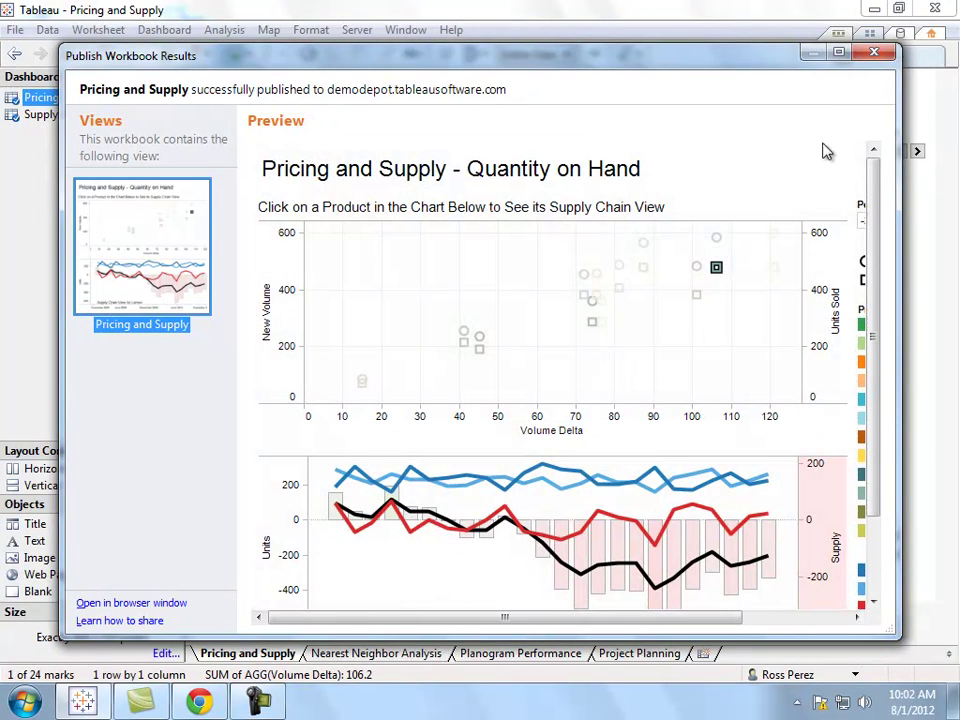
pyautogui.click(840, 54)
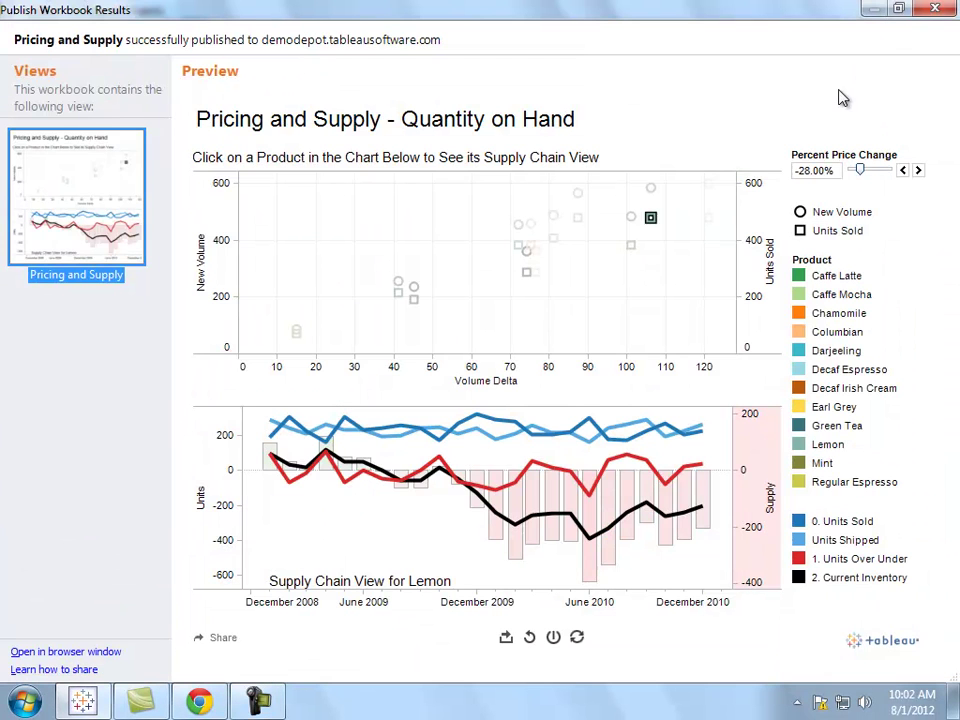
# Log in to Tableau Server in Chrome and filter Views by date to Today.
pyautogui.click(199, 697)
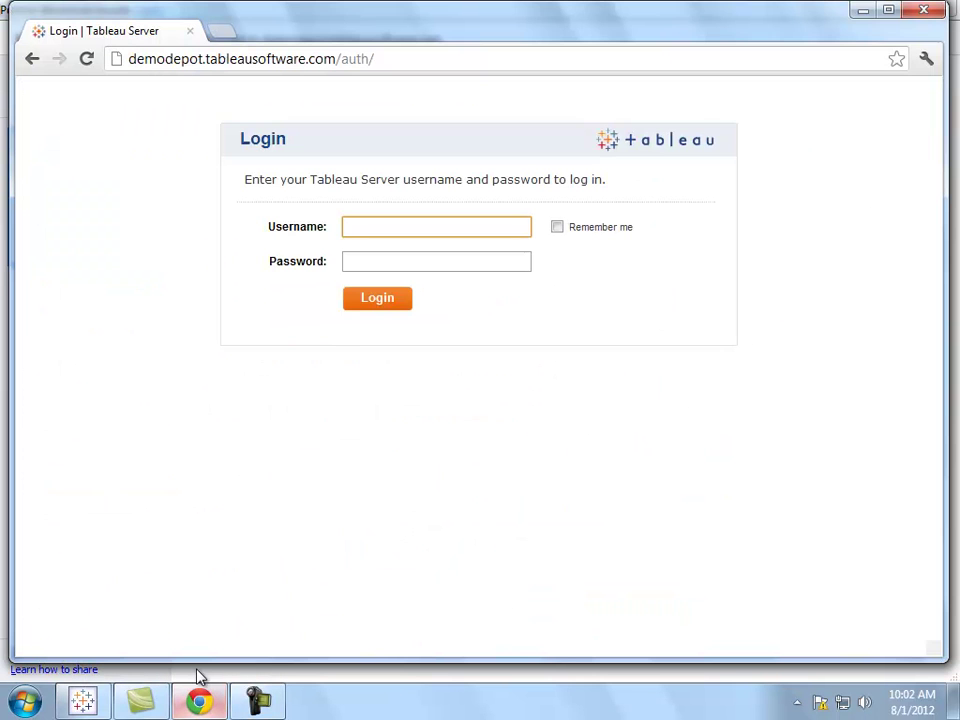
pyautogui.write('rpere')
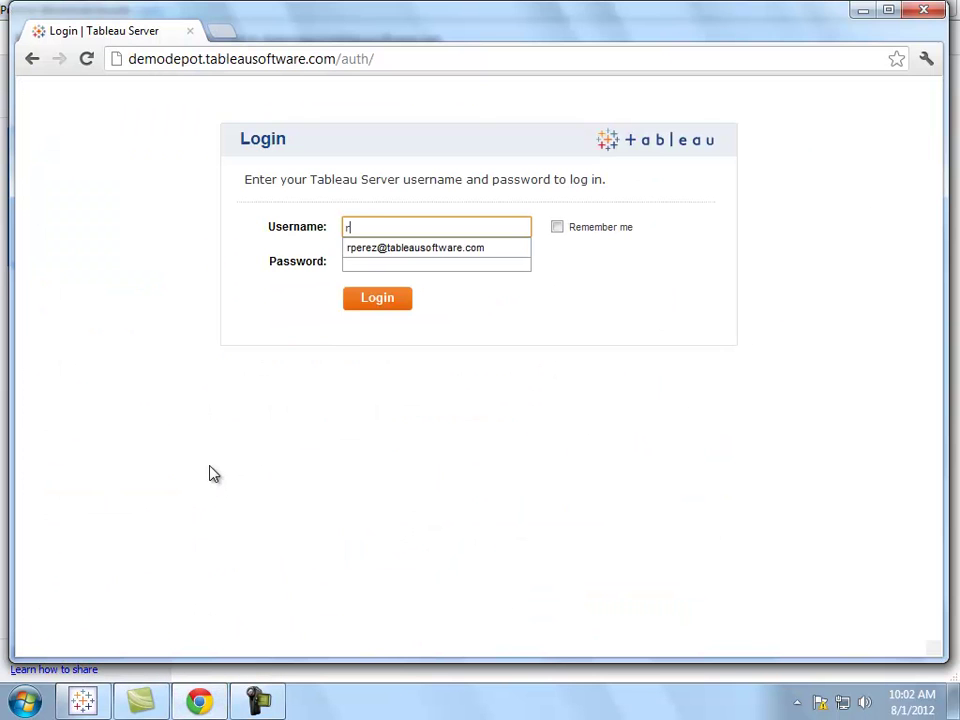
pyautogui.press('Down')
pyautogui.press('Return')
pyautogui.press('Tab')
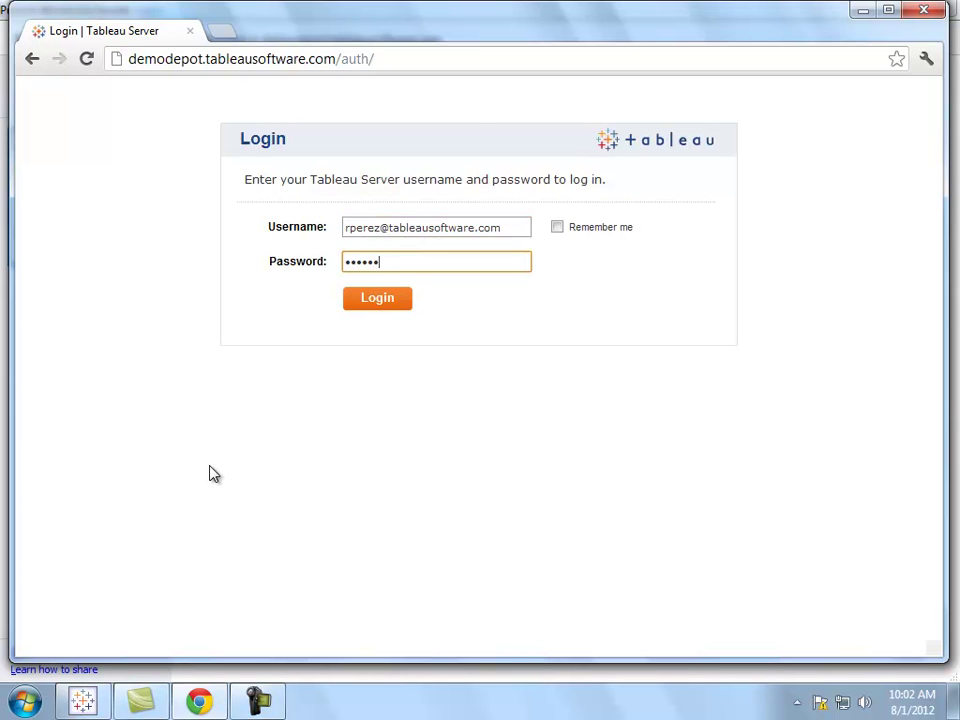
pyautogui.write('*****************')
pyautogui.press('Return')
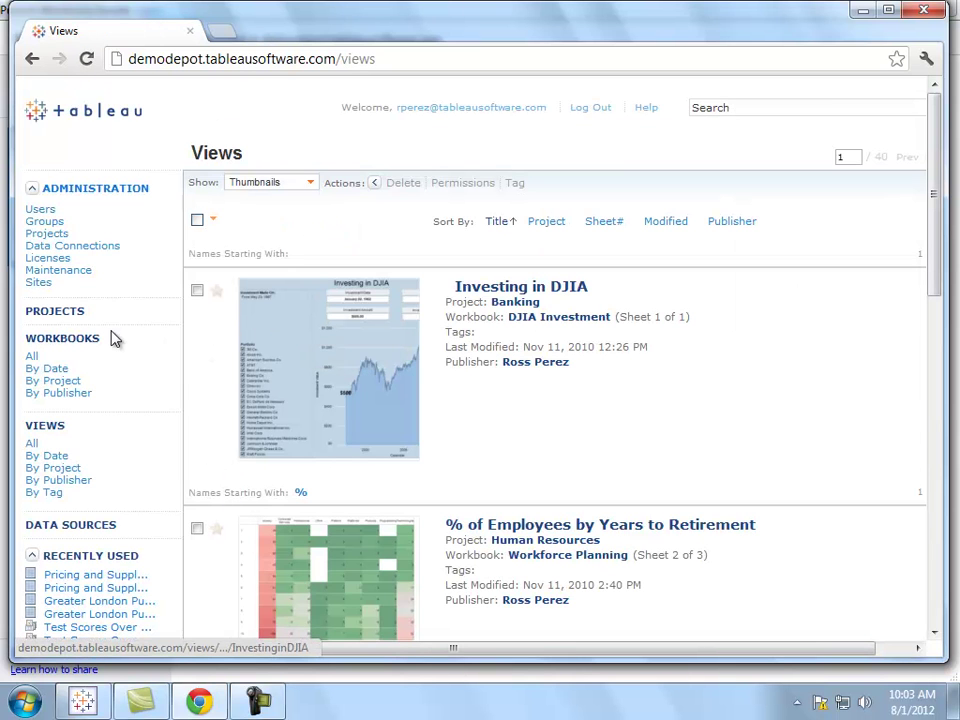
pyautogui.click(57, 457)
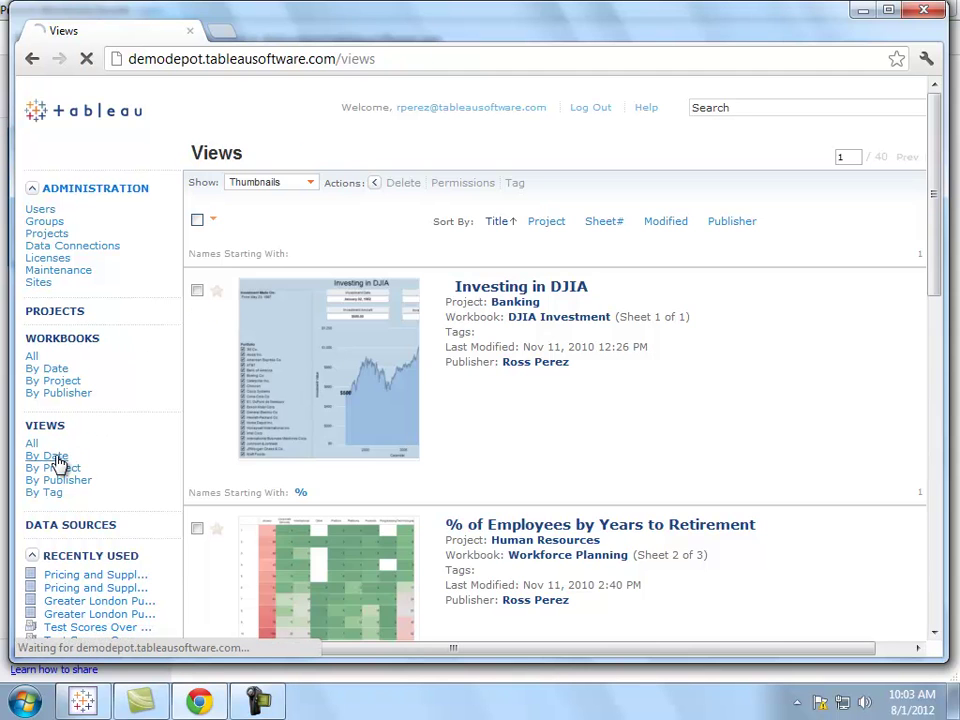
pyautogui.click(212, 217)
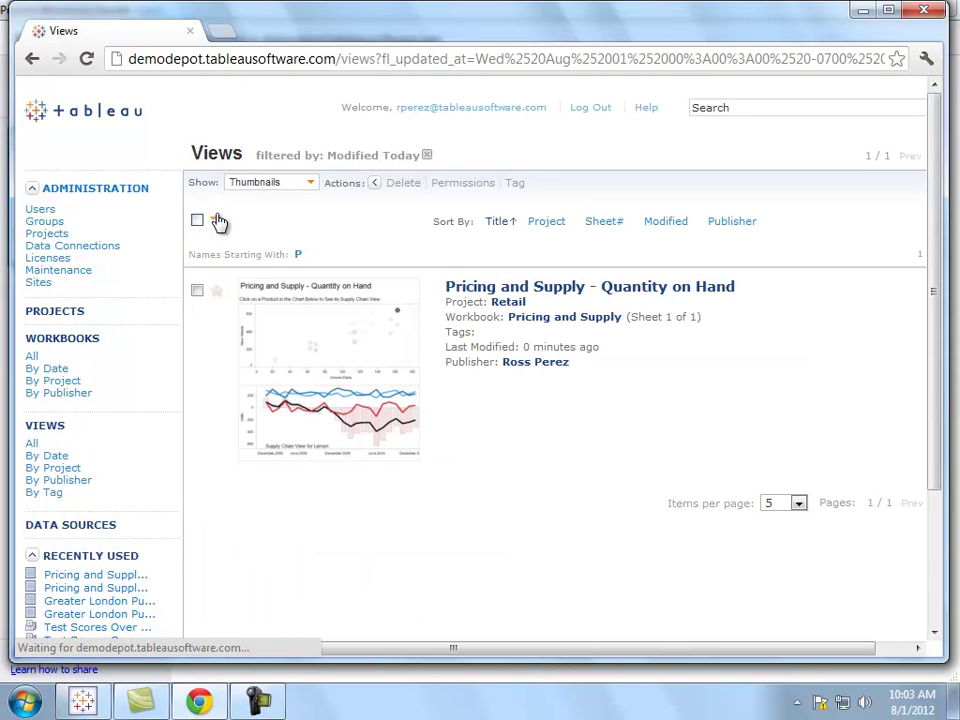
# Open Pricing and Supply - Quantity on Hand, pick Columbian, and select its Nov–Dec 2010 bars.
pyautogui.click(515, 290)
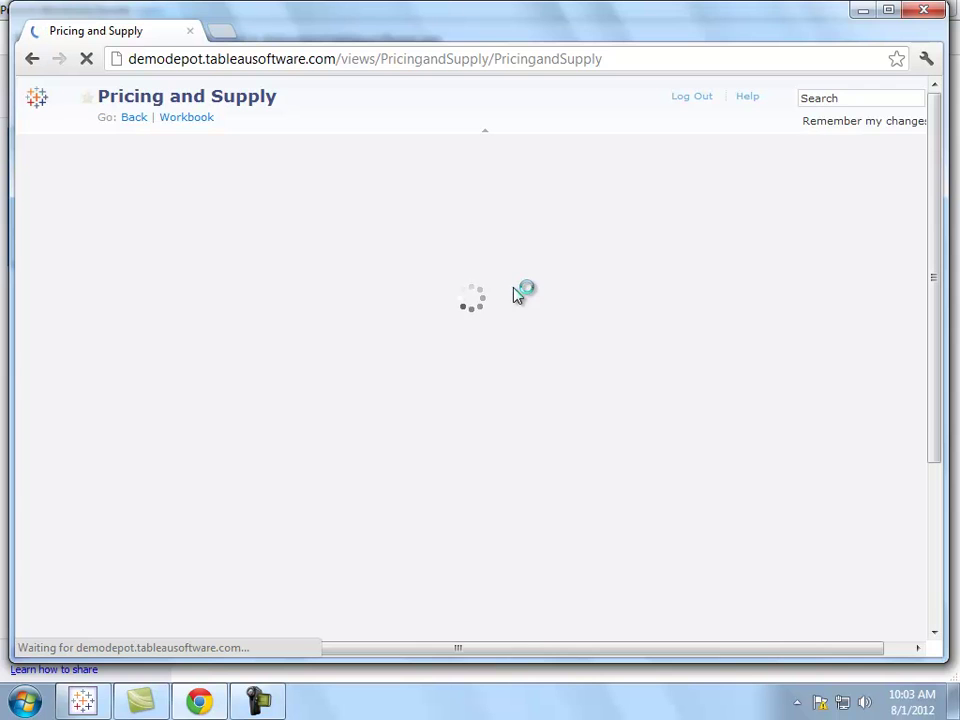
pyautogui.click(888, 10)
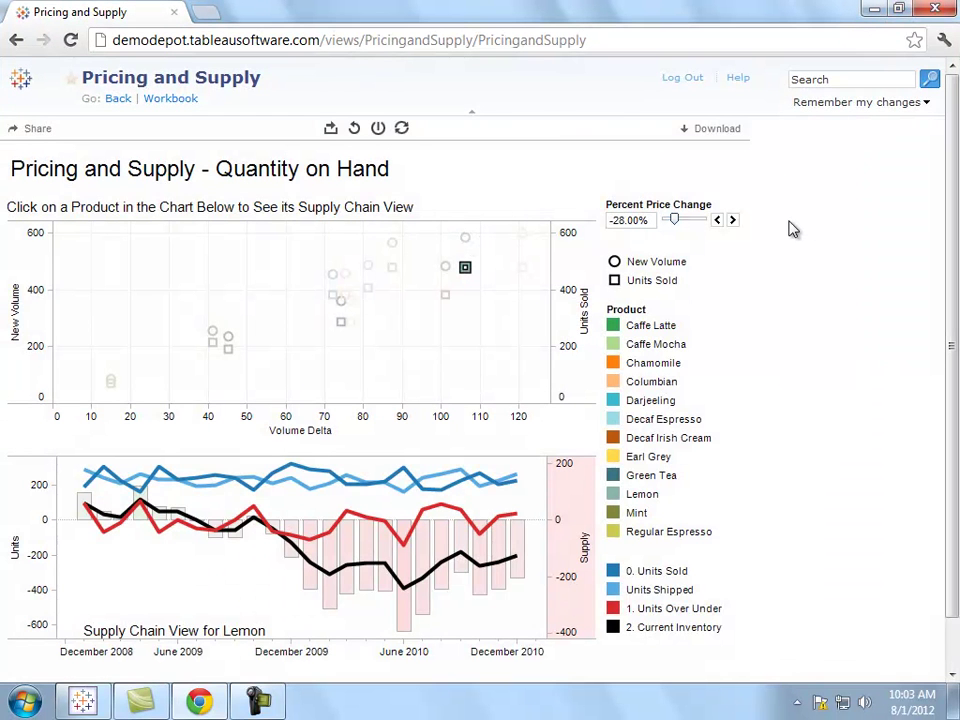
pyautogui.click(228, 339)
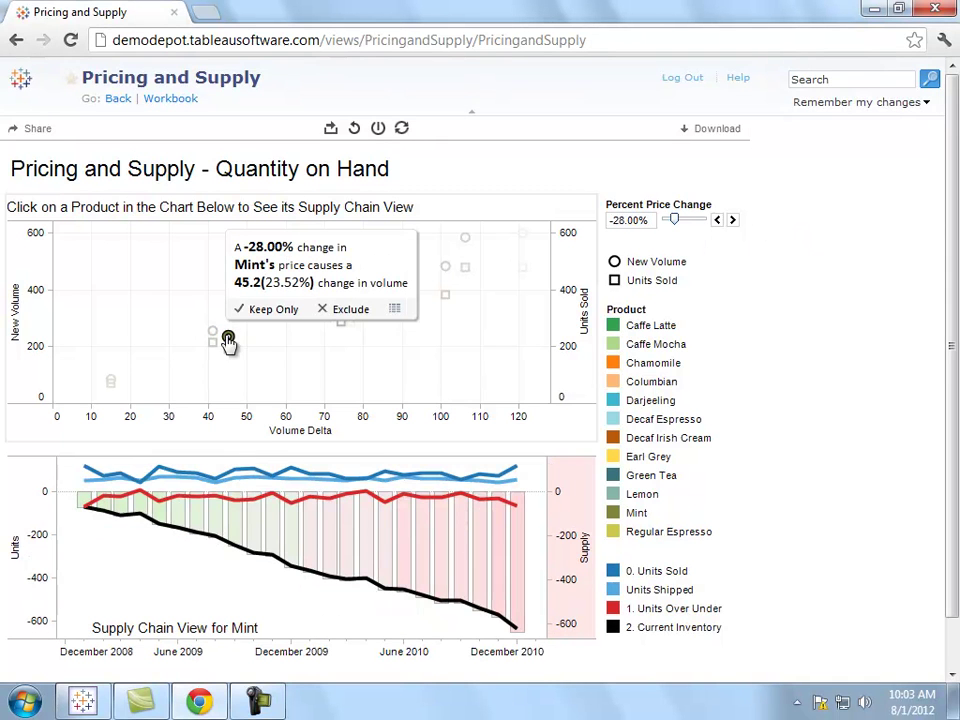
pyautogui.click(522, 232)
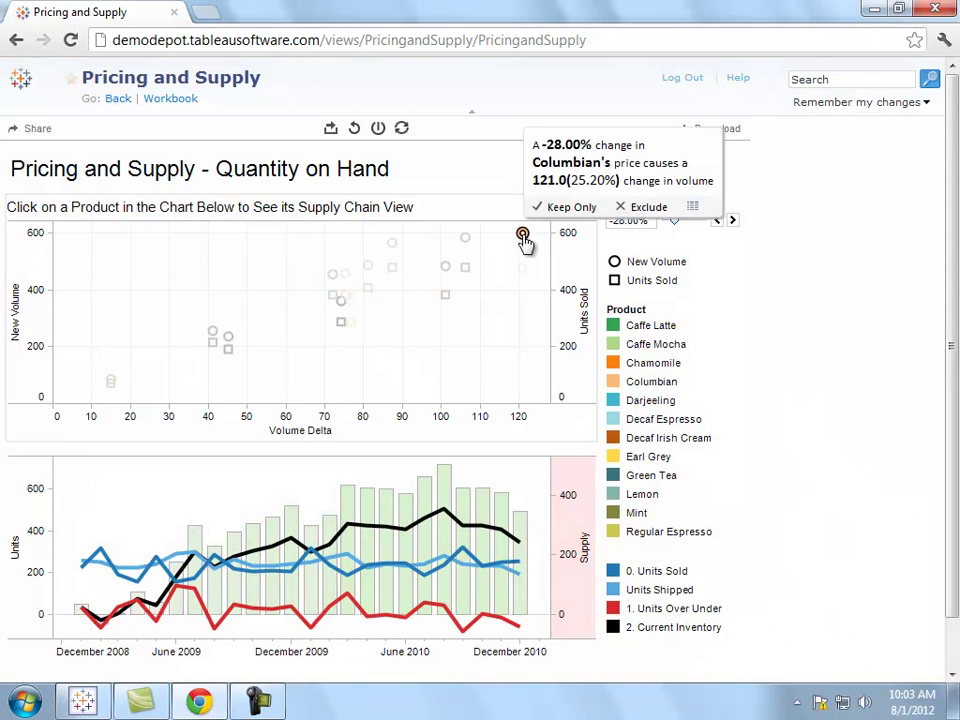
pyautogui.click(520, 601)
pyautogui.keyDown('ctrl'); pyautogui.click(501, 600); pyautogui.keyUp('ctrl')
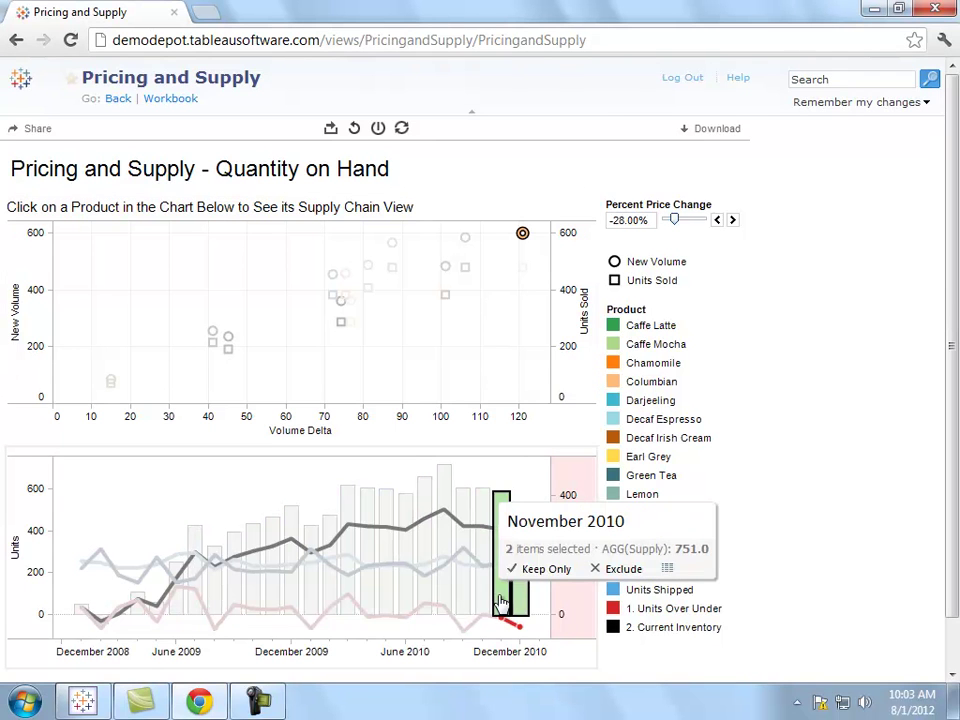
# Save the dashboard via Remember my changes as a personal custom view and select its URL.
pyautogui.click(872, 104)
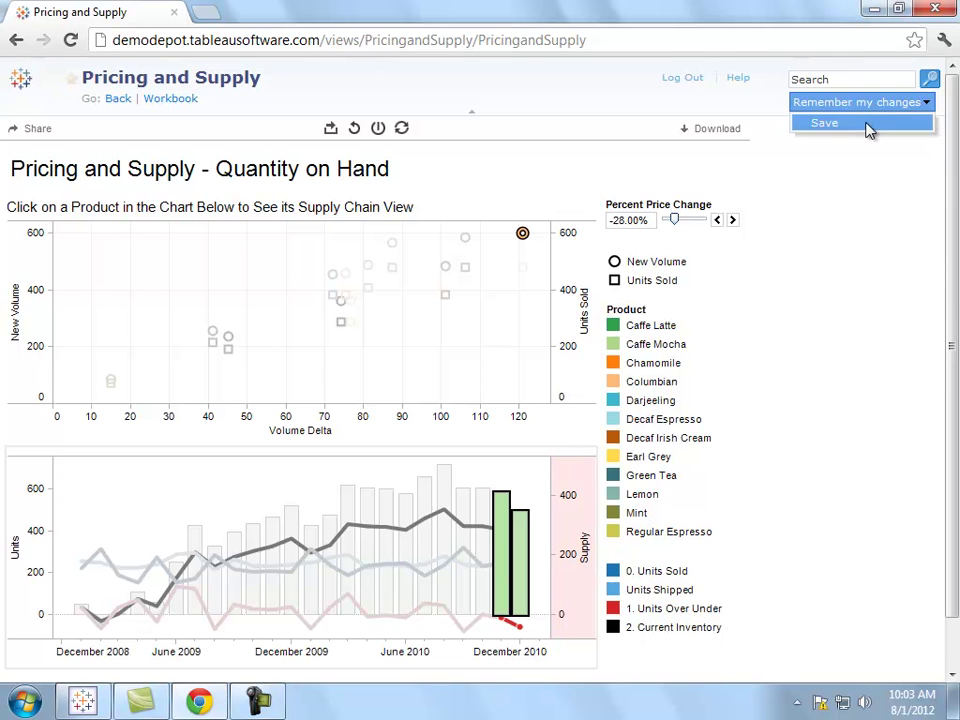
pyautogui.click(868, 126)
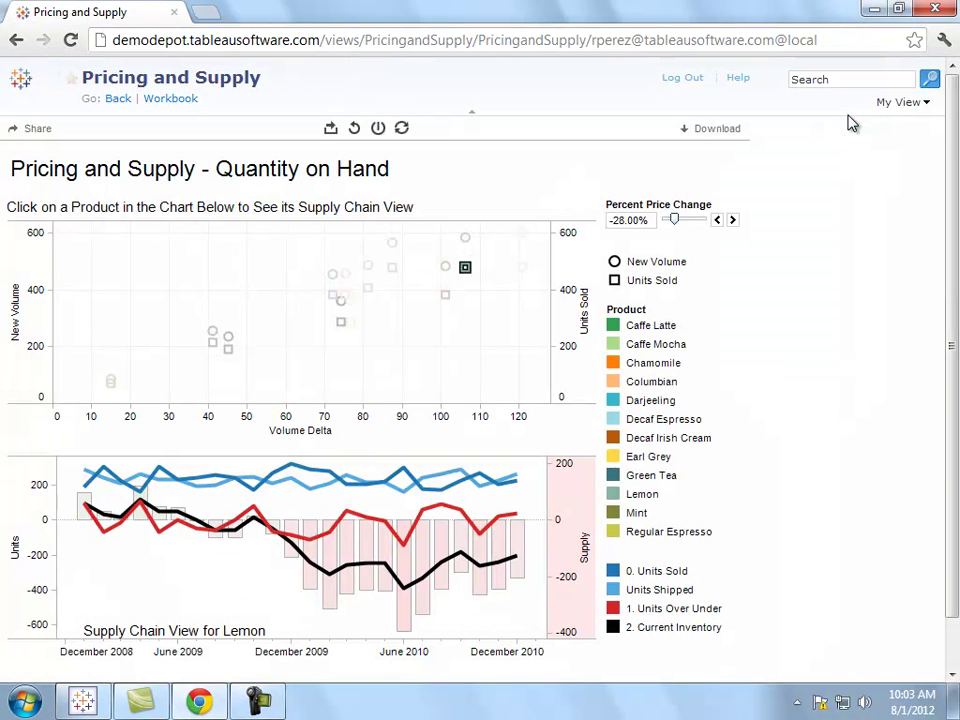
pyautogui.click(847, 42)
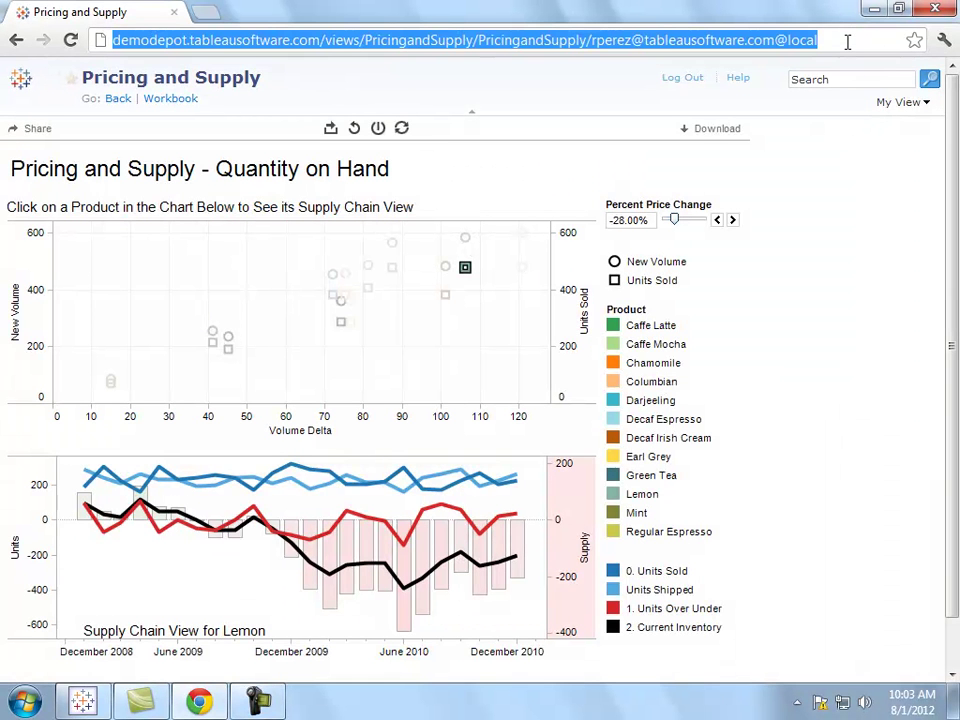